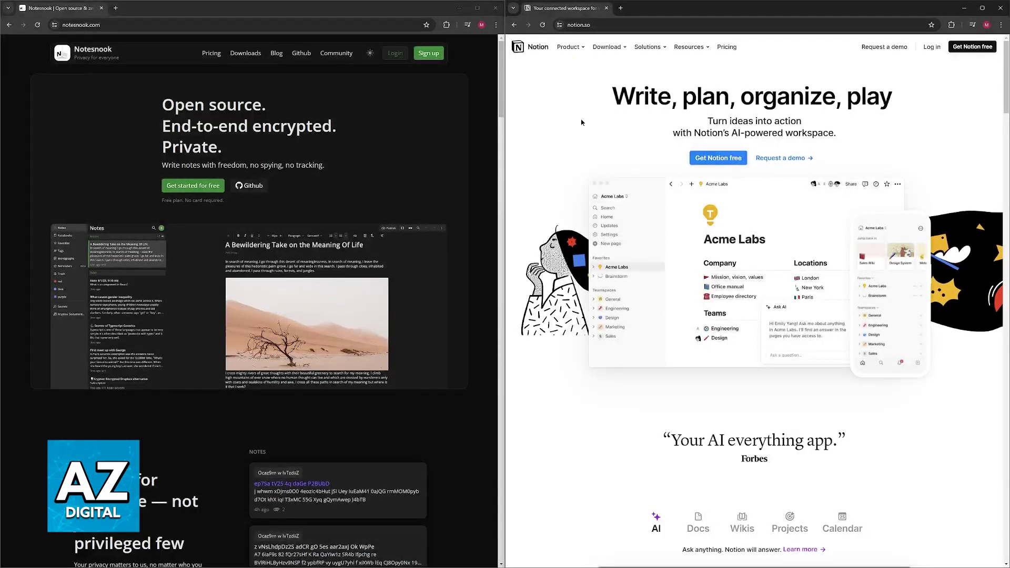
pyautogui.scroll(-6, 296, 194)
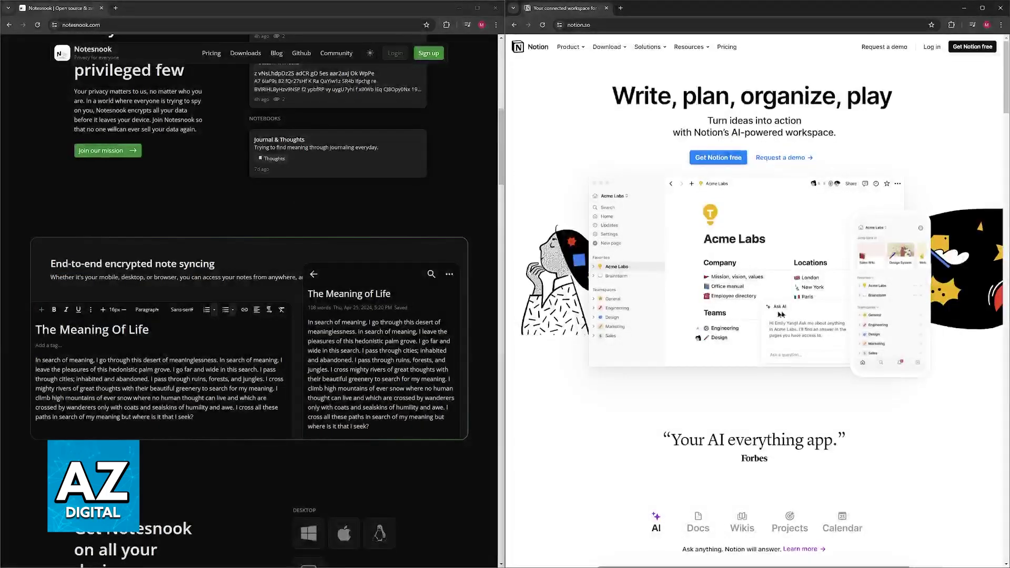
pyautogui.scroll(-1, 780, 314)
pyautogui.scroll(-2, 838, 324)
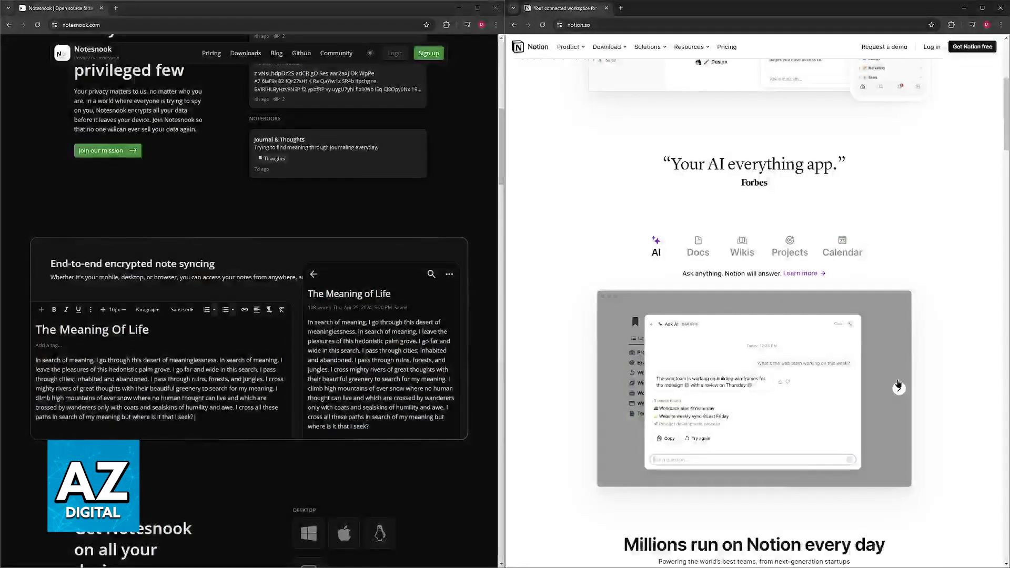
# Cycle Notion's feature carousel through Docs and AI, ending on the Calendar showcase
pyautogui.click(898, 390)
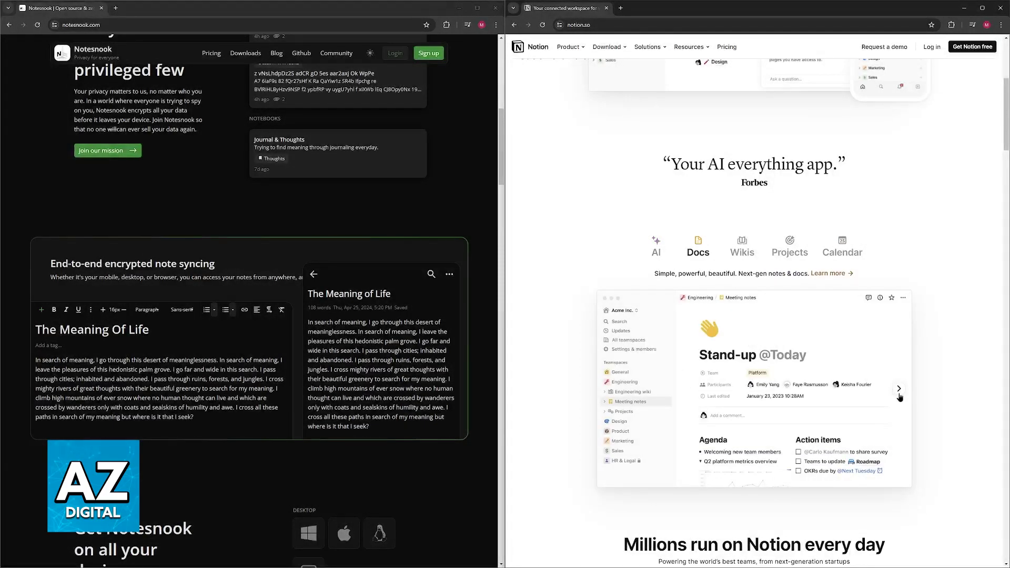
pyautogui.scroll(3, 687, 127)
pyautogui.scroll(-1, 687, 126)
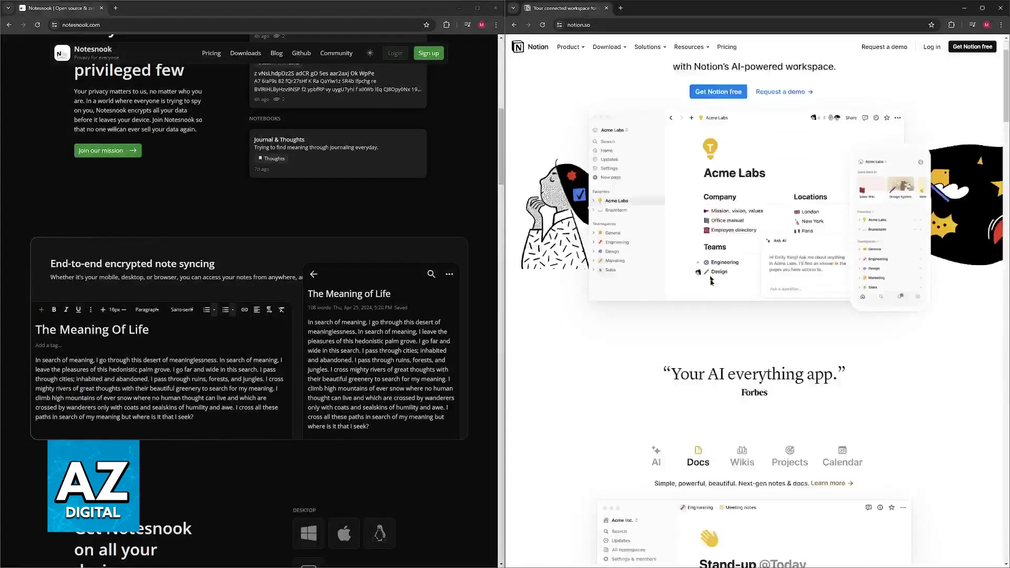
pyautogui.scroll(-2, 687, 126)
pyautogui.click(898, 231)
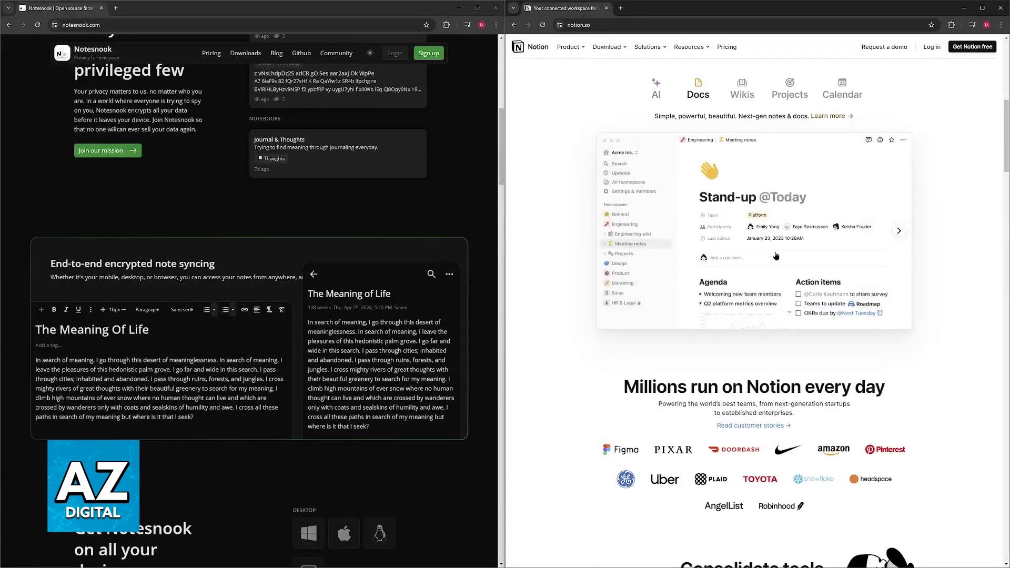
pyautogui.rightClick(904, 251)
pyautogui.click(789, 259)
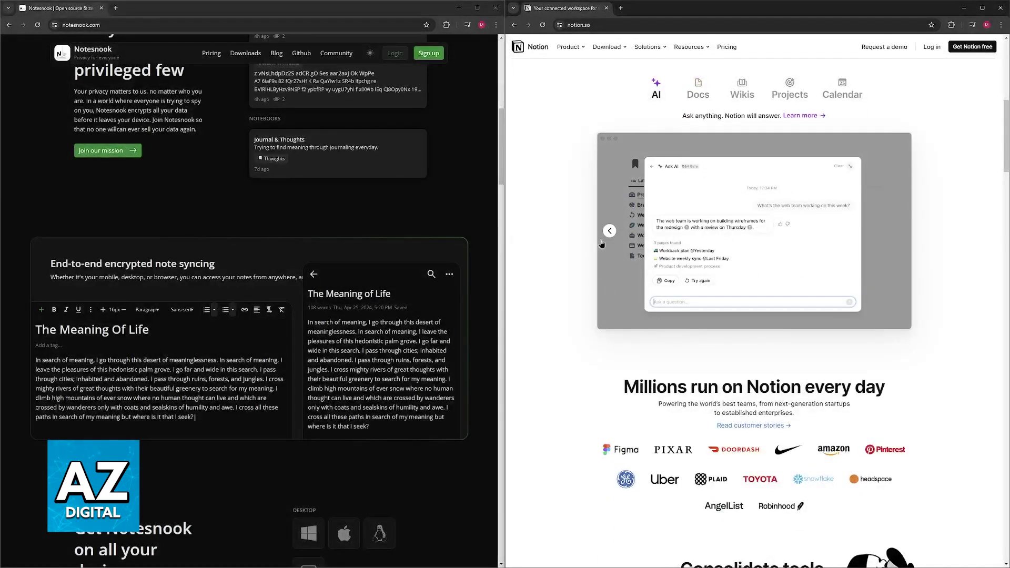
pyautogui.click(610, 230)
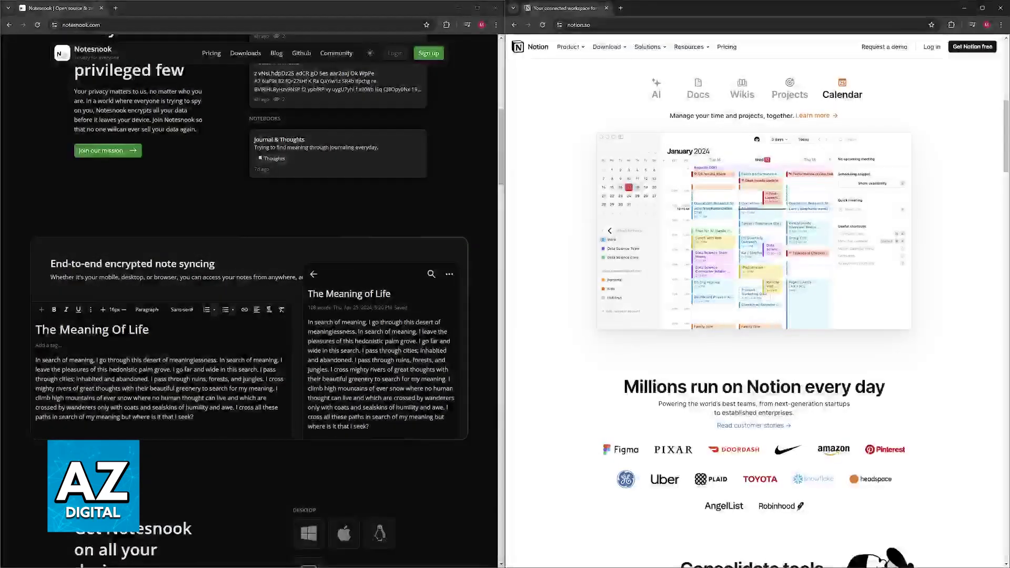
pyautogui.scroll(-1, 904, 332)
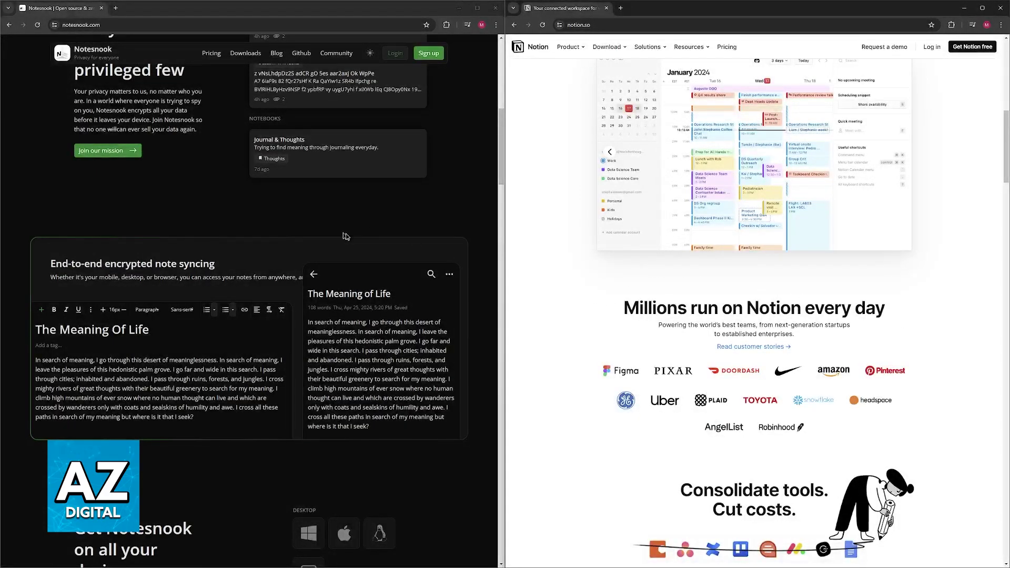
pyautogui.scroll(-5, 344, 236)
pyautogui.scroll(-4, 344, 235)
pyautogui.scroll(-3, 718, 345)
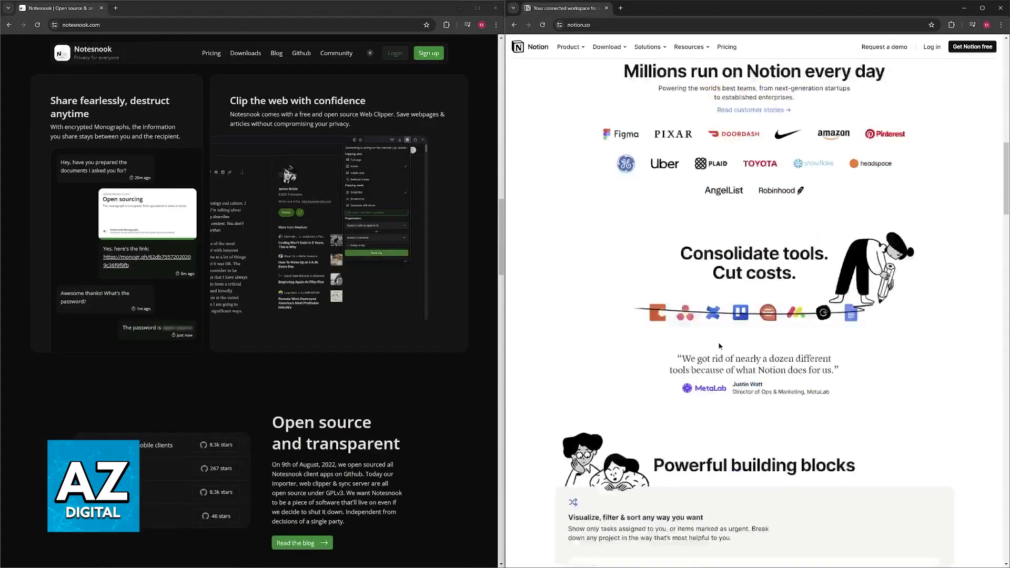
pyautogui.scroll(5, 721, 349)
pyautogui.scroll(5, 724, 355)
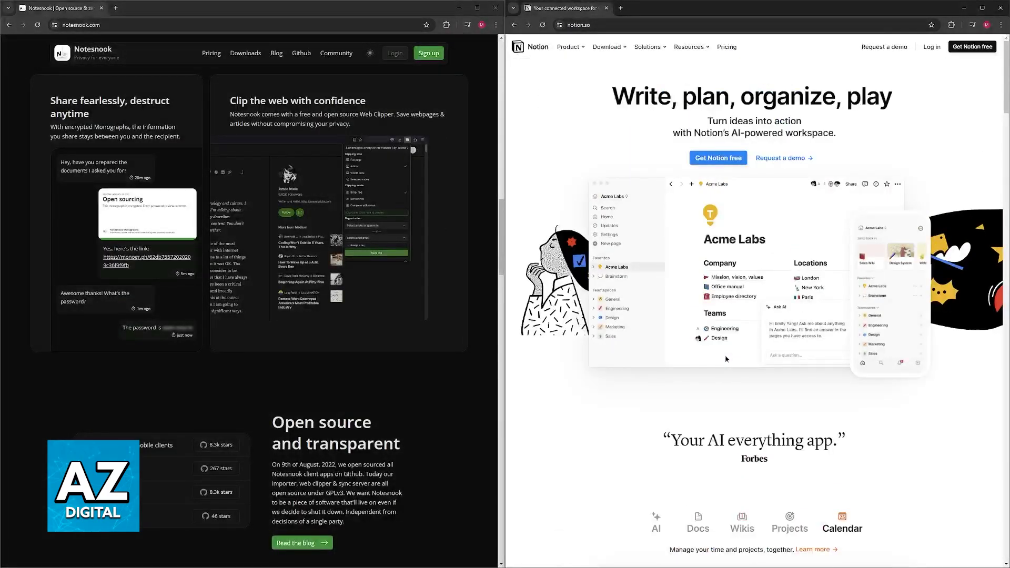